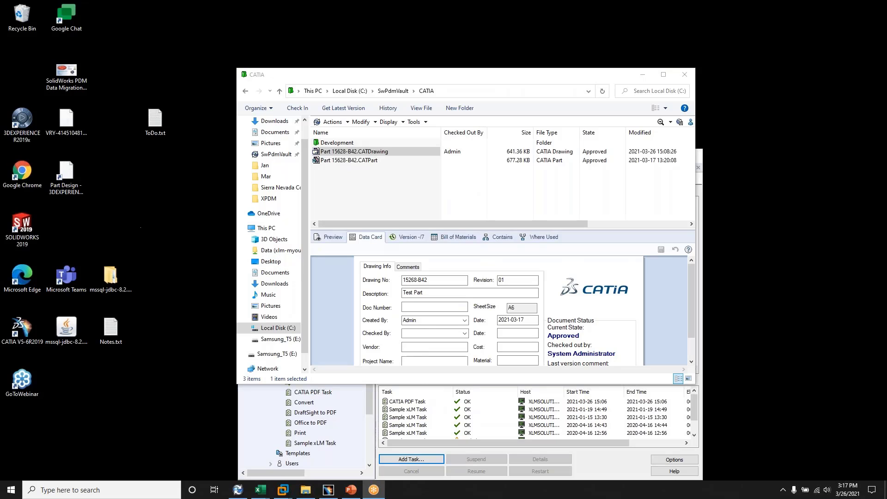
Step: Set the description on the data card of Part 15628-B42.CATDrawing to "Test Part 123 test" and save the card
{"action": "left_click", "coordinate": [360, 153]}
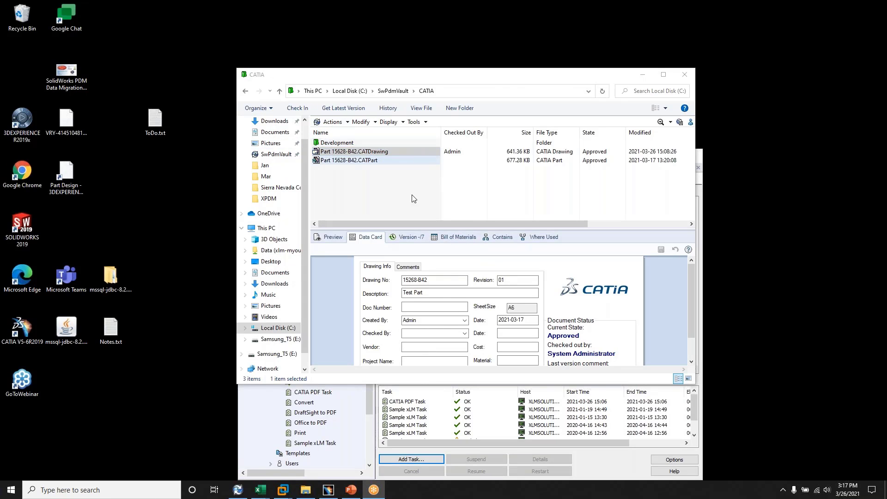
{"action": "left_click", "coordinate": [427, 307]}
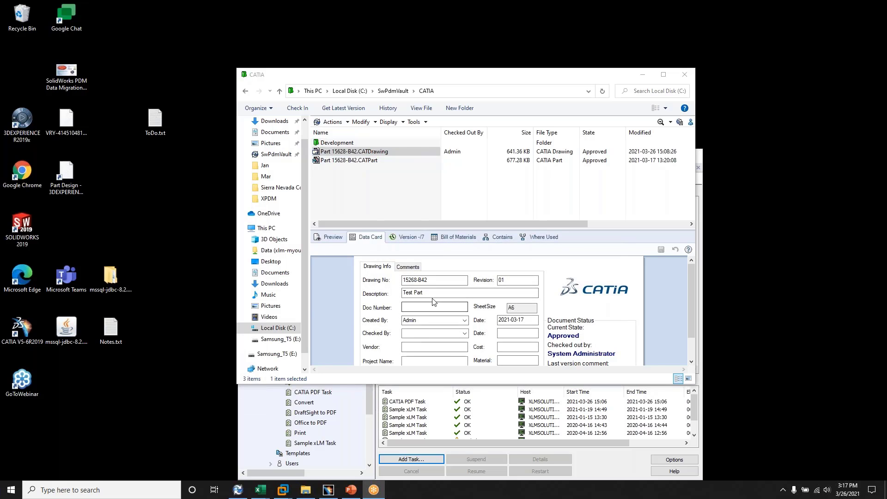
{"action": "left_click", "coordinate": [431, 293]}
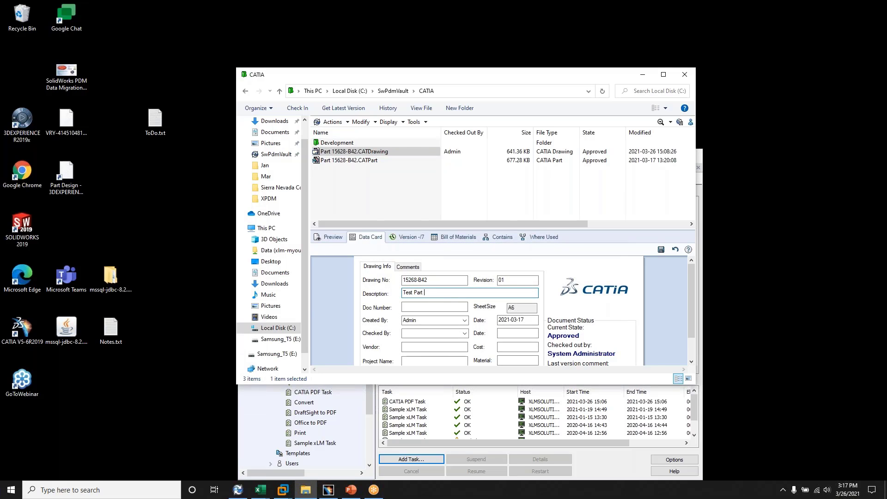
{"action": "type", "text": "123 test"}
{"action": "left_click", "coordinate": [661, 249]}
{"action": "left_click", "coordinate": [514, 308]}
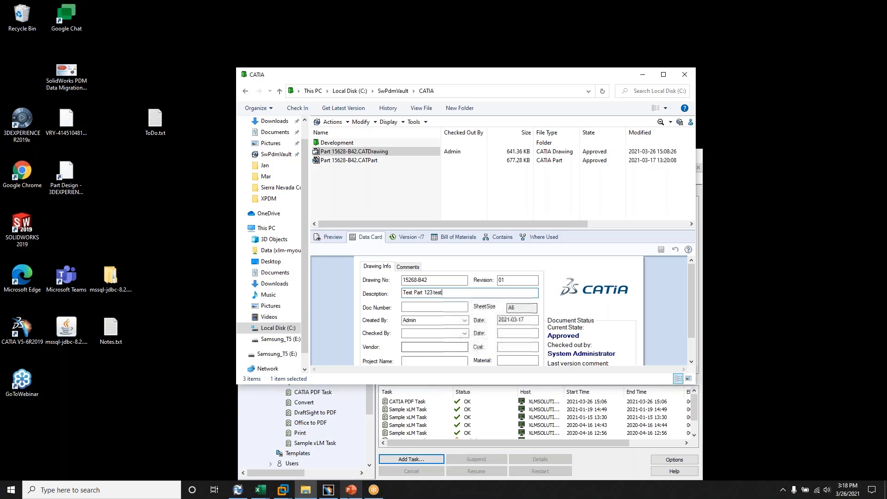
Step: Switch to the drawing open in CATIA V5 and update its title block with the ModTitleBlock macro
{"action": "left_click", "coordinate": [328, 490]}
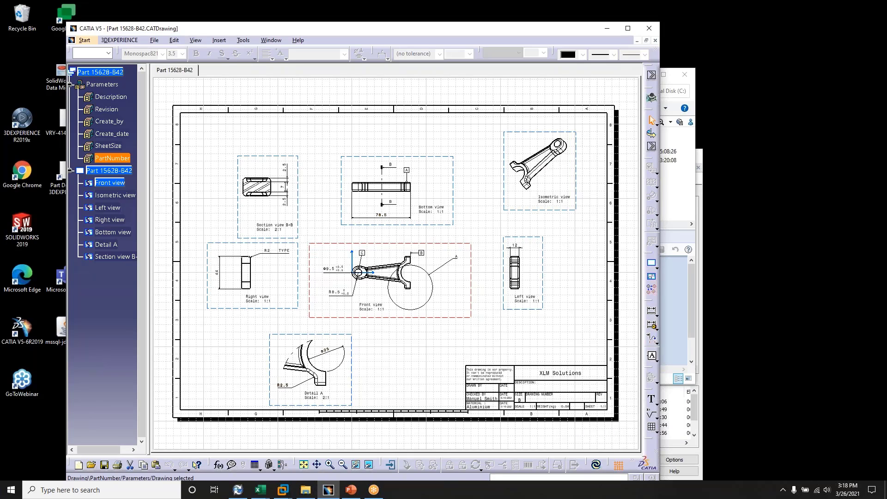
{"action": "left_click", "coordinate": [330, 464]}
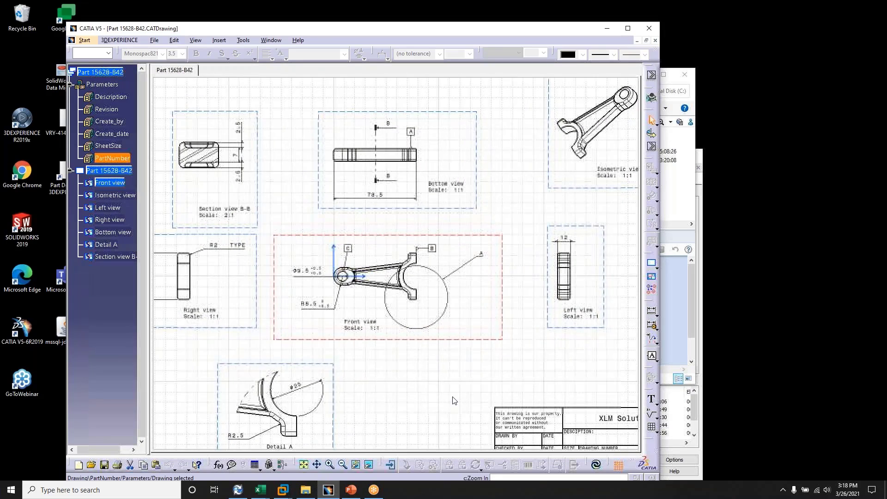
{"action": "left_click", "coordinate": [520, 384]}
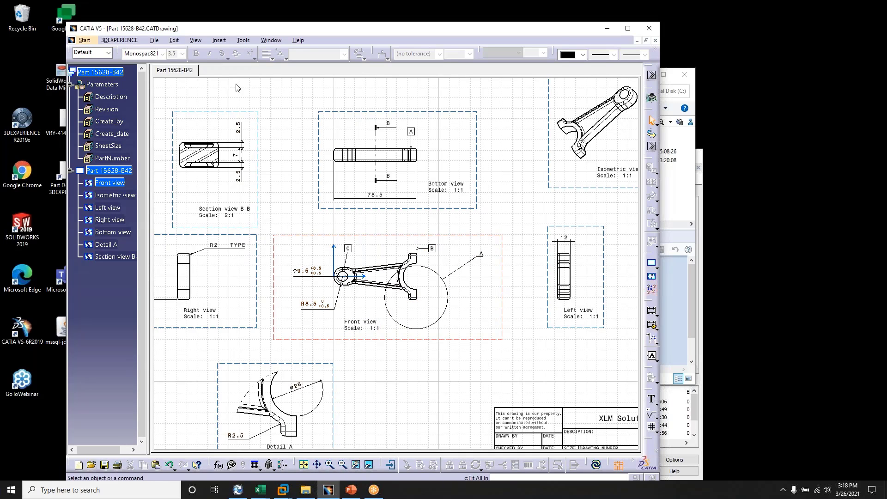
{"action": "left_click", "coordinate": [195, 40]}
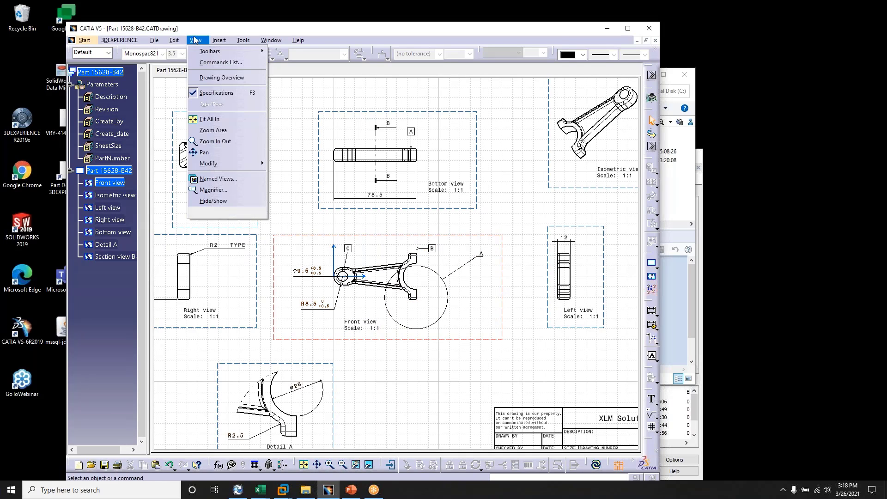
{"action": "left_click", "coordinate": [225, 130]}
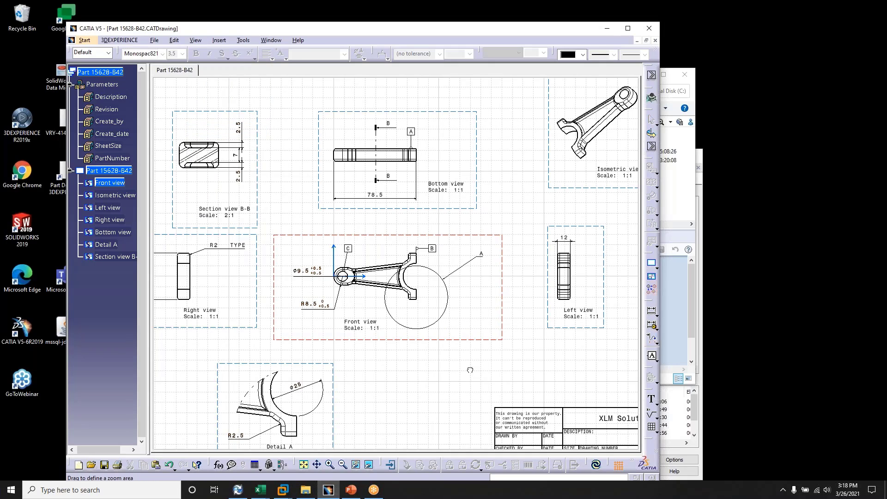
{"action": "mouse_move", "coordinate": [471, 367]}
{"action": "left_mouse_down"}
{"action": "mouse_move", "coordinate": [557, 449]}
{"action": "mouse_move", "coordinate": [635, 454]}
{"action": "mouse_move", "coordinate": [679, 470]}
{"action": "left_mouse_up"}
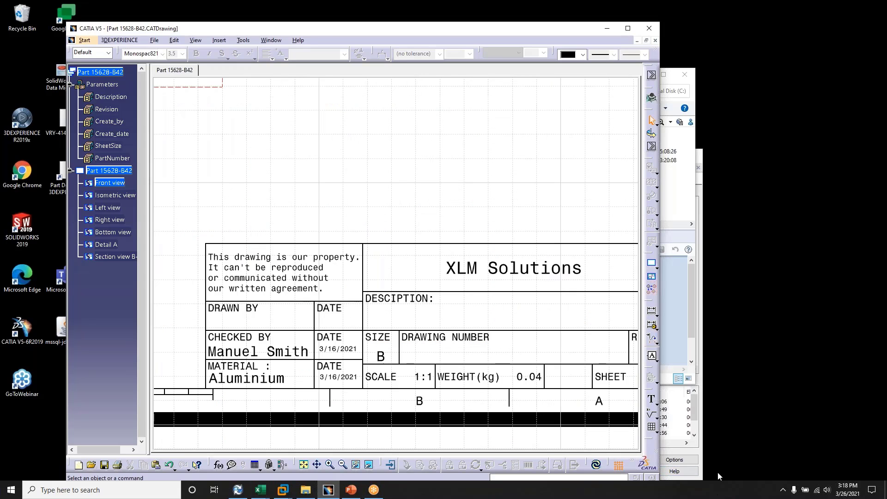
{"action": "left_click_drag", "start_coordinate": [663, 445], "coordinate": [755, 452]}
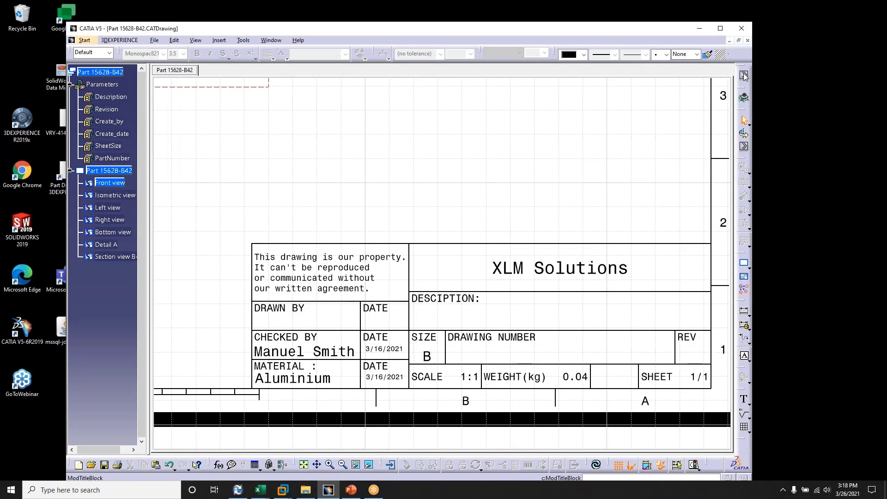
{"action": "left_click", "coordinate": [744, 76]}
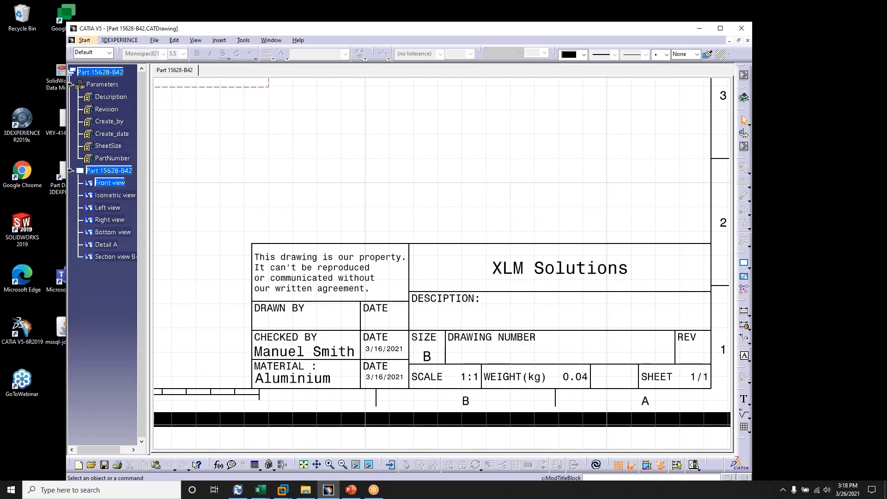
{"action": "left_click", "coordinate": [416, 275]}
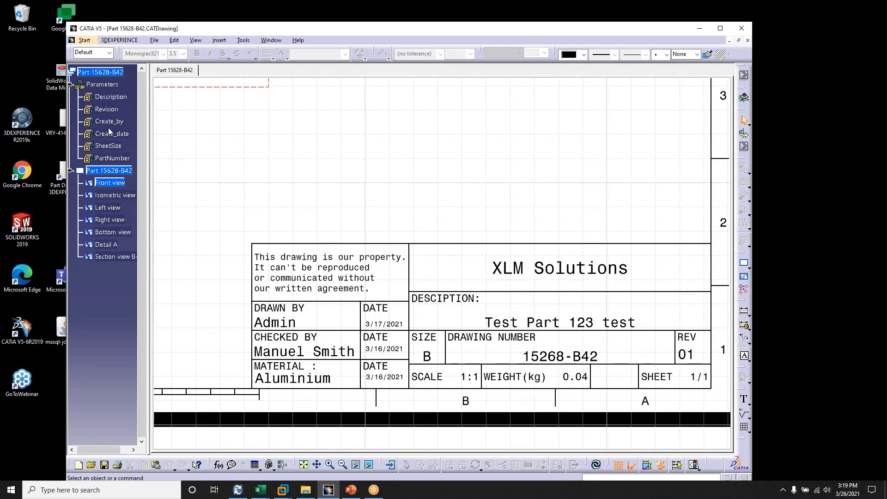
Step: Save the updated drawing and close it
{"action": "left_click", "coordinate": [155, 41]}
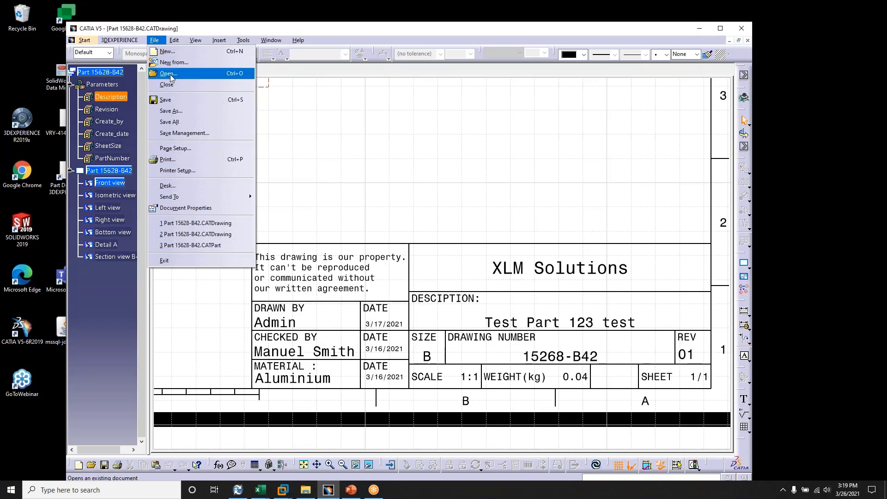
{"action": "left_click", "coordinate": [174, 100]}
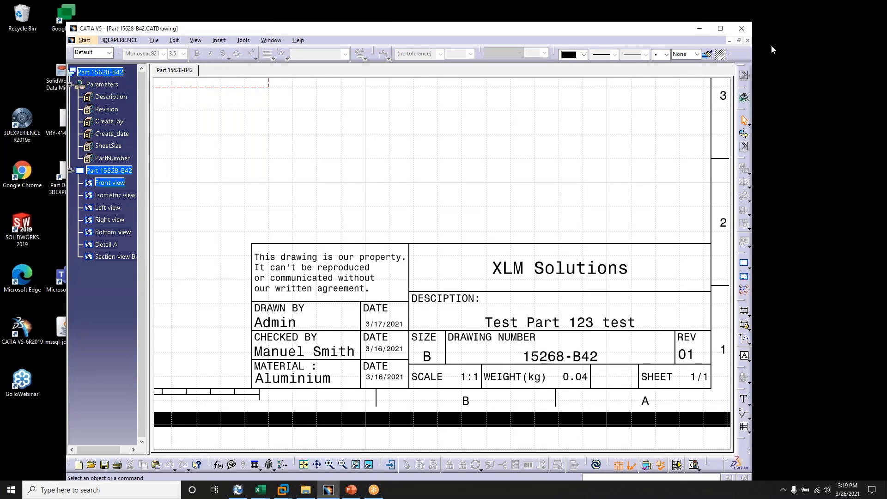
{"action": "left_click", "coordinate": [747, 41]}
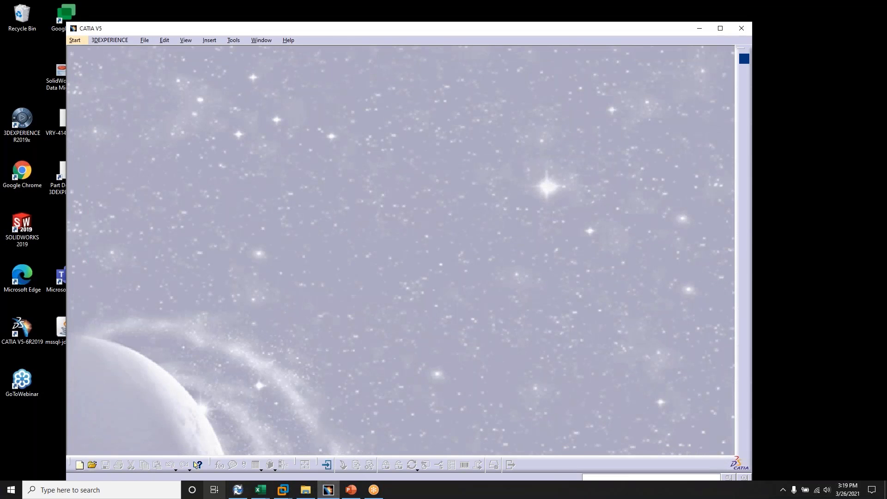
Step: Switch to the vault's CATIA folder in File Explorer and check the sheet size on the drawing's refreshed data card
{"action": "left_click", "coordinate": [310, 493]}
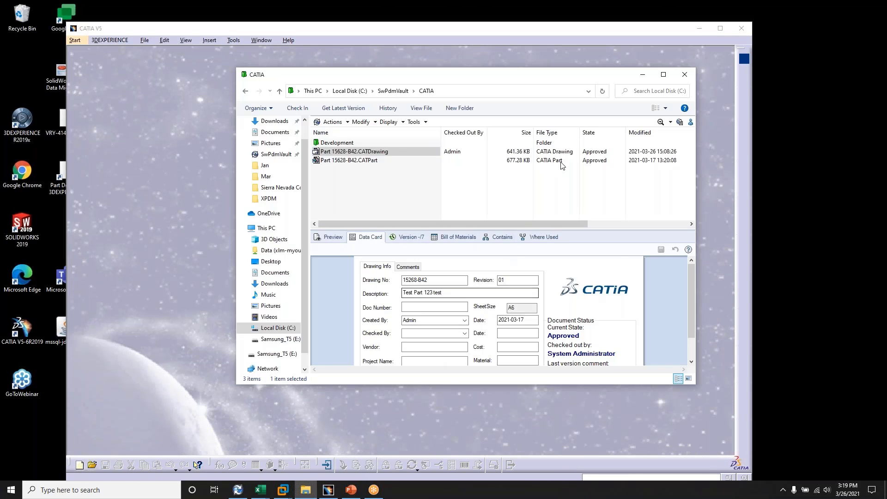
{"action": "left_click", "coordinate": [329, 153]}
{"action": "left_click", "coordinate": [330, 152]}
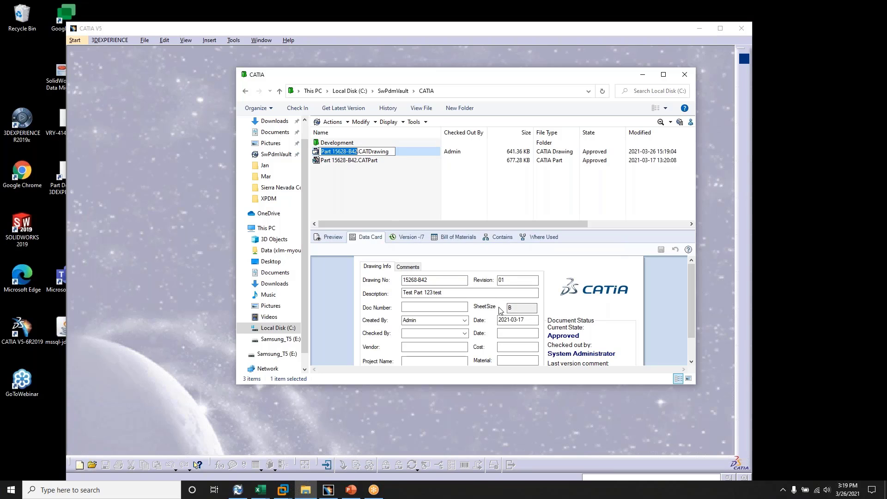
{"action": "left_click", "coordinate": [416, 207]}
{"action": "left_click", "coordinate": [413, 204]}
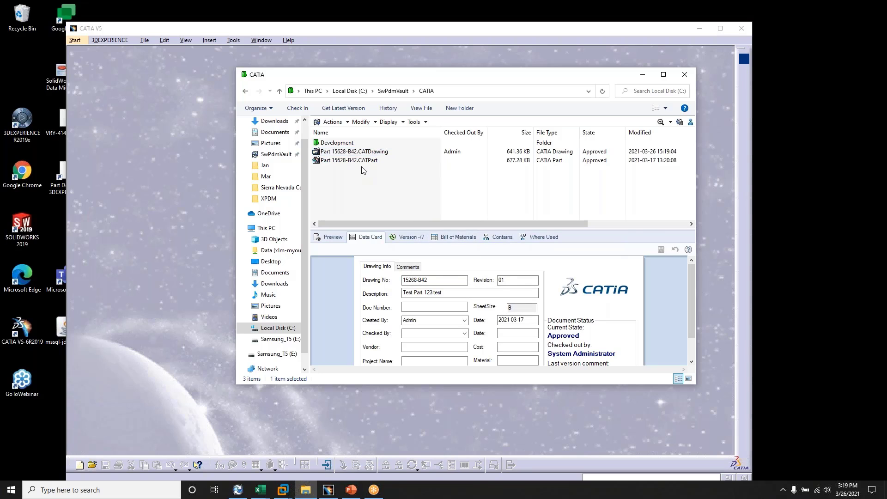
{"action": "left_click", "coordinate": [354, 152]}
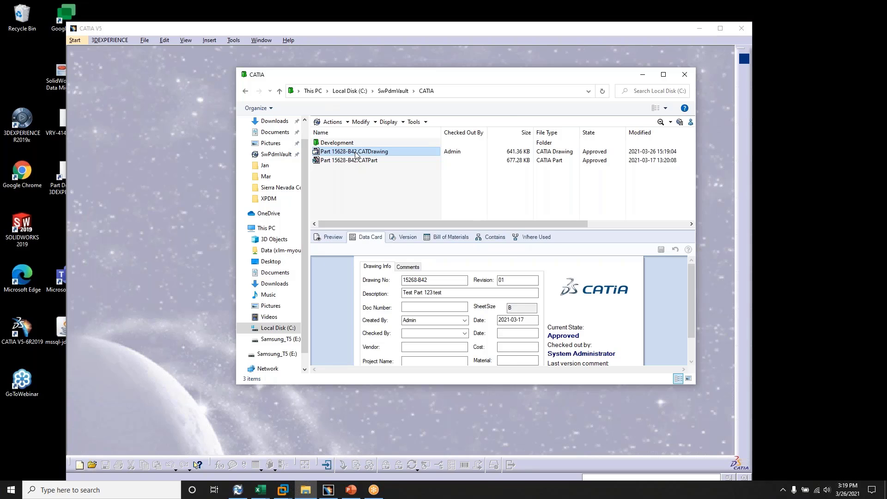
{"action": "right_click", "coordinate": [356, 155]}
{"action": "left_click", "coordinate": [397, 244]}
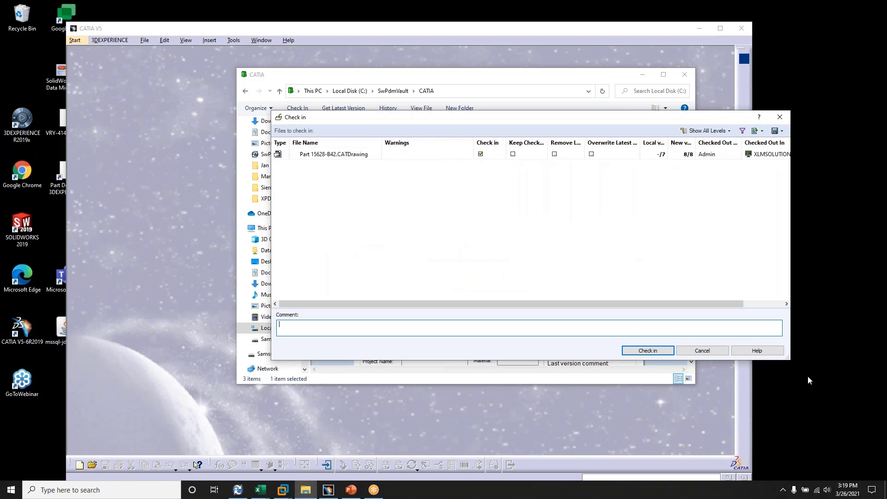
{"action": "left_click", "coordinate": [703, 350]}
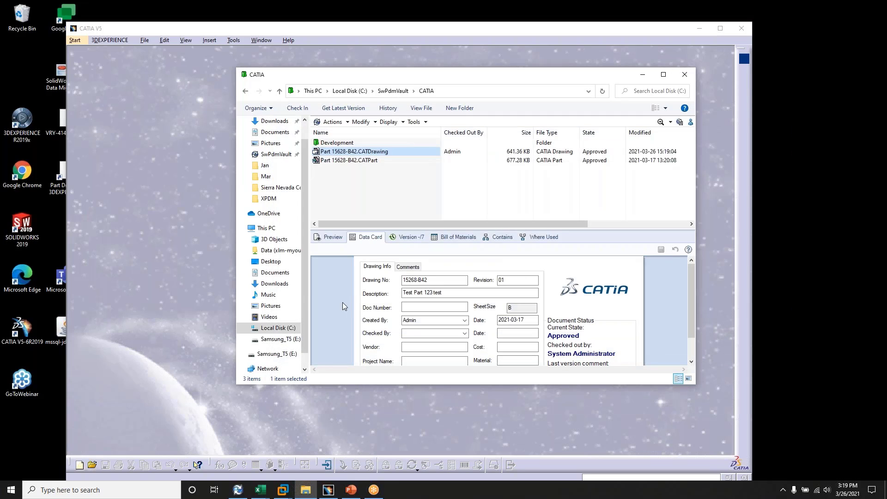
Step: Replace the drawing's data card description with "Desc Is changed for Batch to PDF" and save the card
{"action": "left_click_drag", "start_coordinate": [456, 292], "coordinate": [393, 289]}
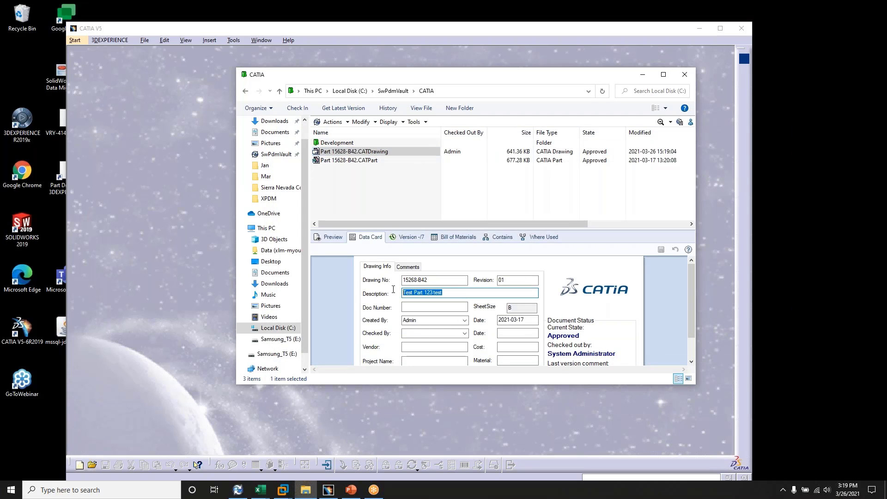
{"action": "type", "text": "Des"}
{"action": "type", "text": "c Has"}
{"action": "key", "text": "BackSpace"}
{"action": "key", "text": "BackSpace"}
{"action": "key", "text": "BackSpace"}
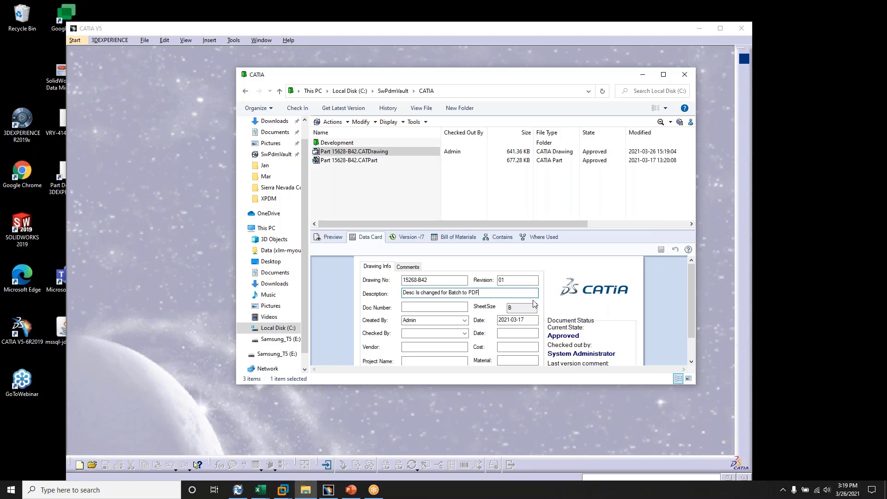
{"action": "left_click", "coordinate": [509, 283]}
Step: Check in Part 15628-B42.CATDrawing to the vault without a comment
{"action": "right_click", "coordinate": [380, 153]}
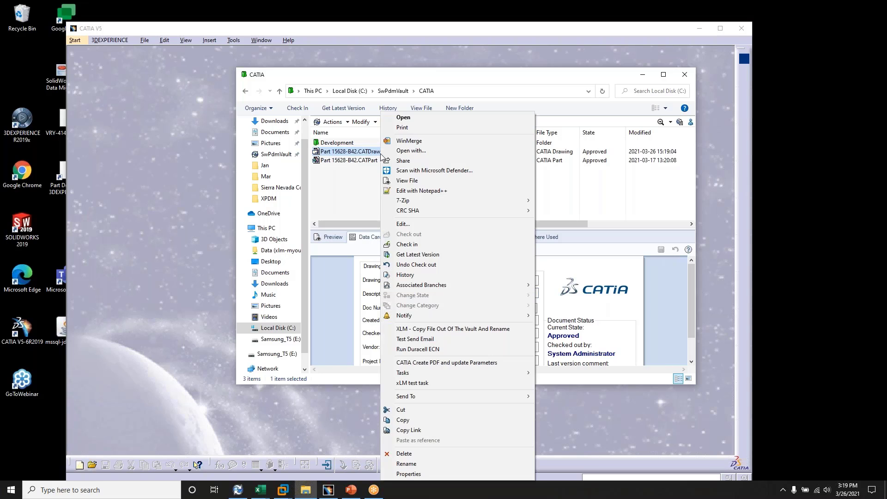
{"action": "left_click", "coordinate": [406, 244]}
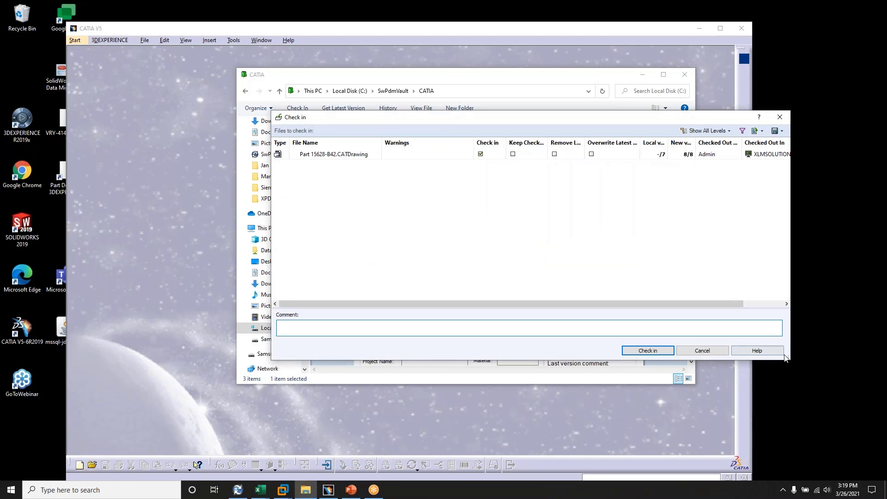
{"action": "left_click", "coordinate": [665, 350]}
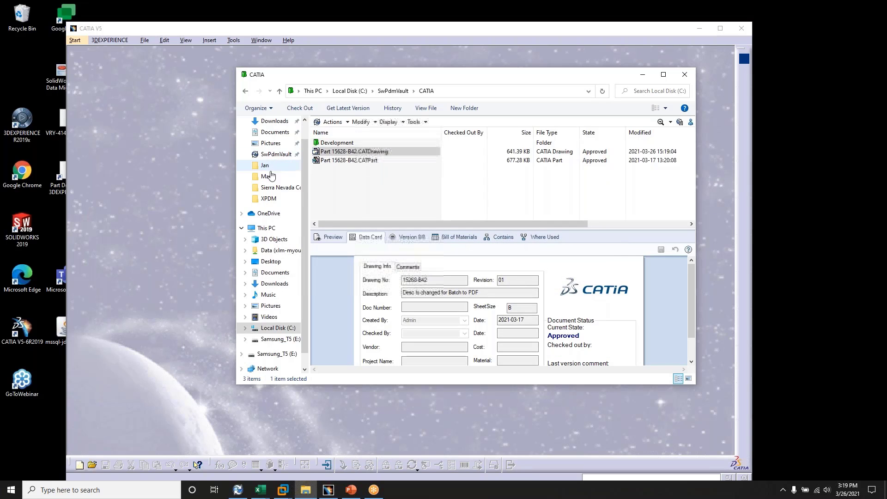
Step: Apply the Request Change transition to both Part 15628-B42.CATDrawing and Part 15628-B42.CATPart
{"action": "left_click_drag", "start_coordinate": [411, 183], "coordinate": [370, 155]}
{"action": "right_click", "coordinate": [369, 155]}
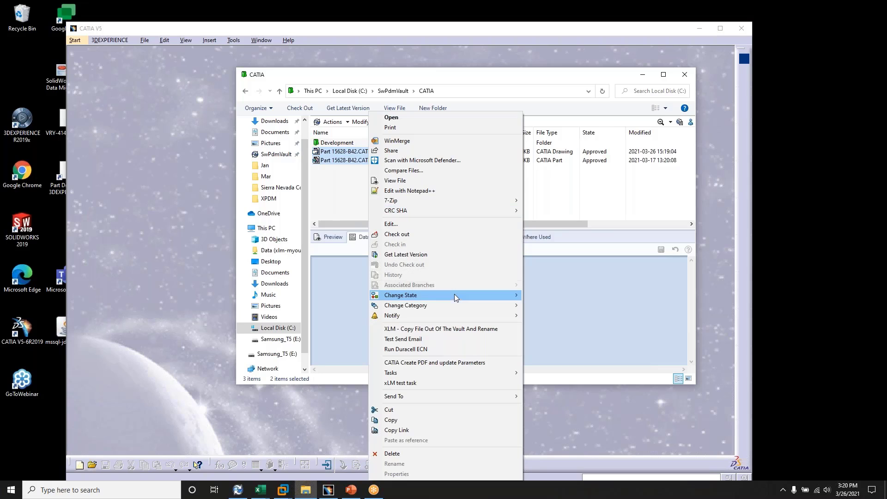
{"action": "mouse_move", "coordinate": [454, 295]}
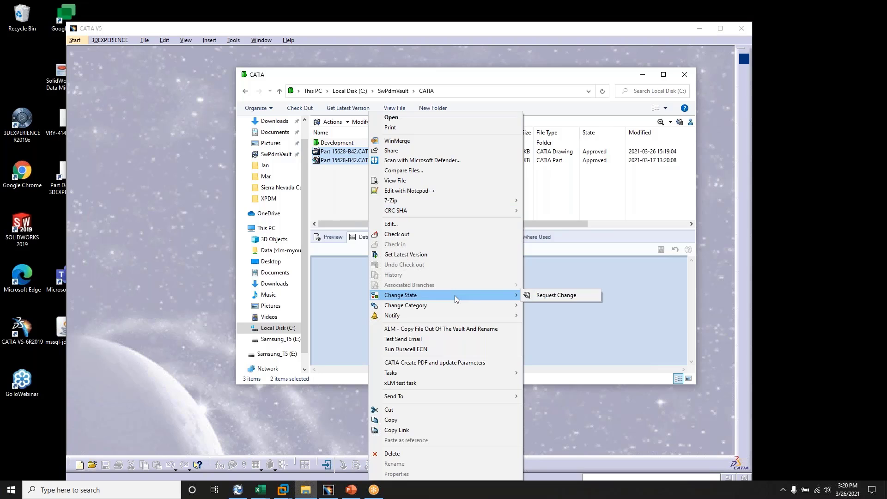
{"action": "left_click", "coordinate": [546, 295]}
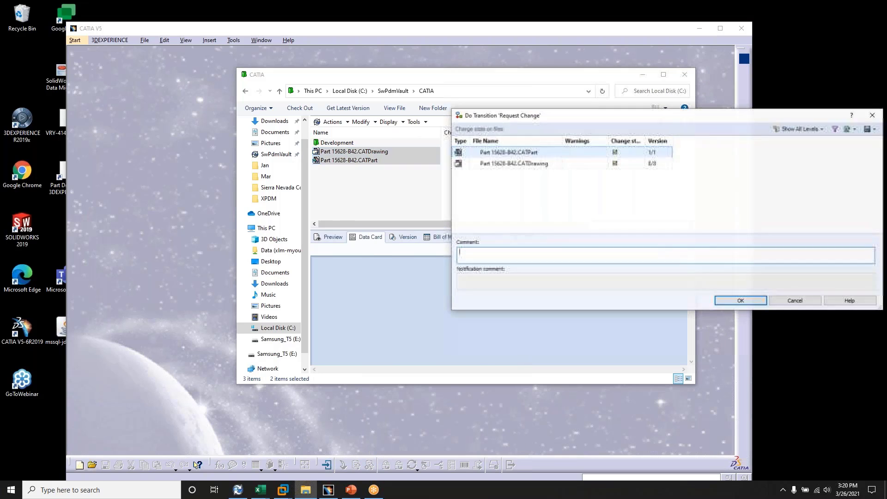
{"action": "left_click", "coordinate": [749, 303]}
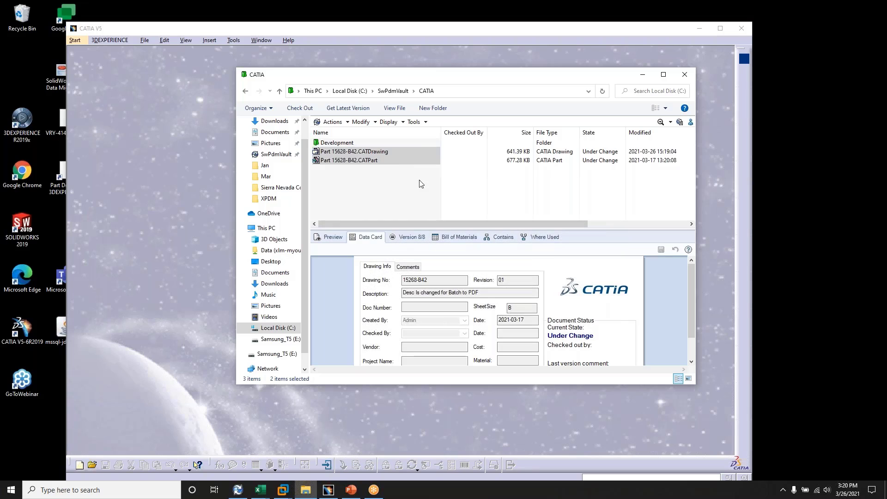
Step: Apply the Fast Track Approve transition to both Part 15628-B42.CATDrawing and Part 15628-B42.CATPart without a comment
{"action": "left_click_drag", "start_coordinate": [429, 189], "coordinate": [365, 155]}
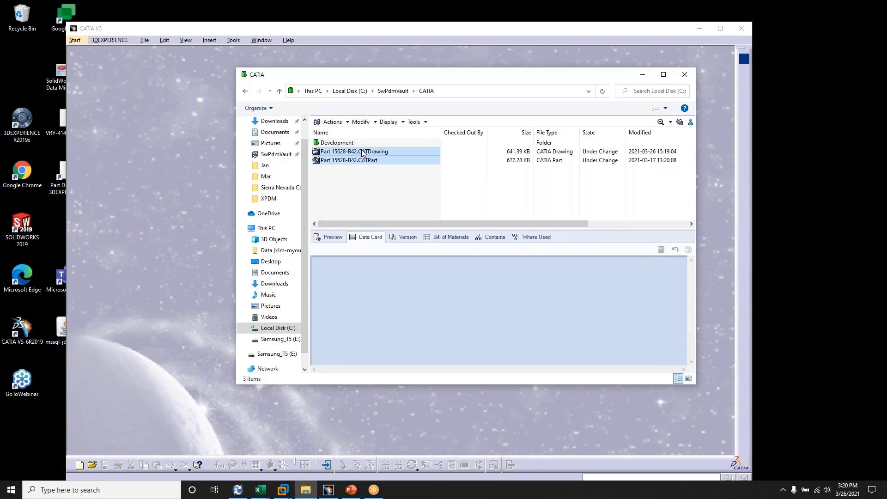
{"action": "right_click", "coordinate": [363, 161]}
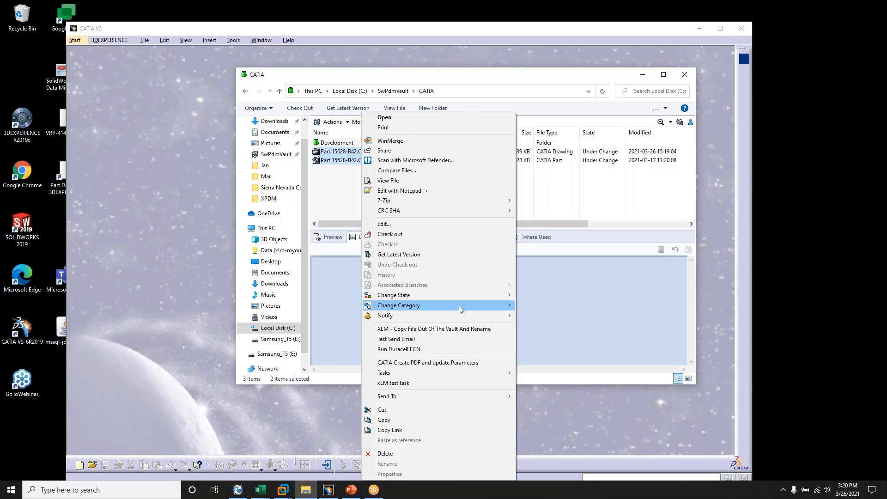
{"action": "mouse_move", "coordinate": [472, 299]}
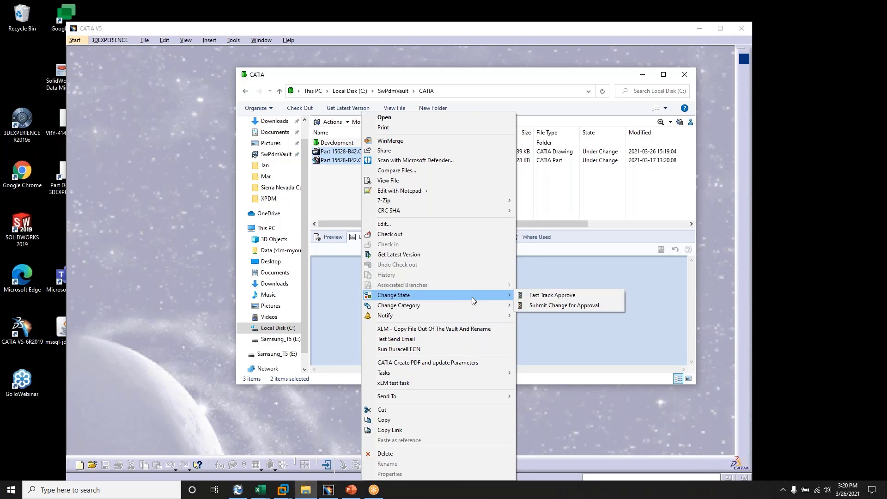
{"action": "left_click", "coordinate": [562, 294]}
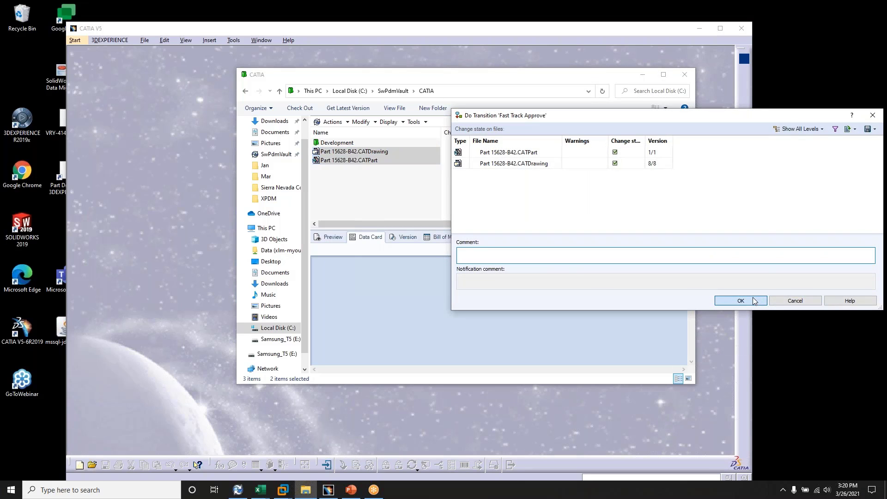
{"action": "left_click", "coordinate": [754, 299]}
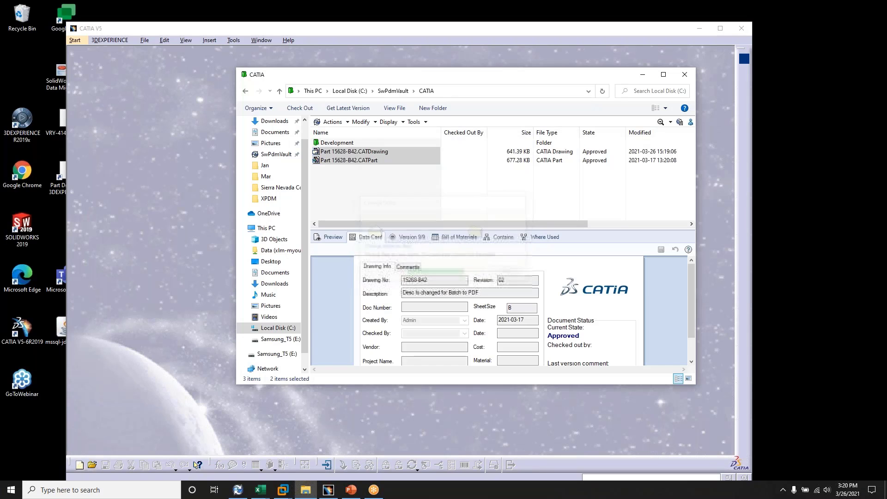
Step: Switch to SOLIDWORKS PDM Administration and check the task list for the CATIA PDF Task's progress and completion
{"action": "left_click", "coordinate": [238, 490]}
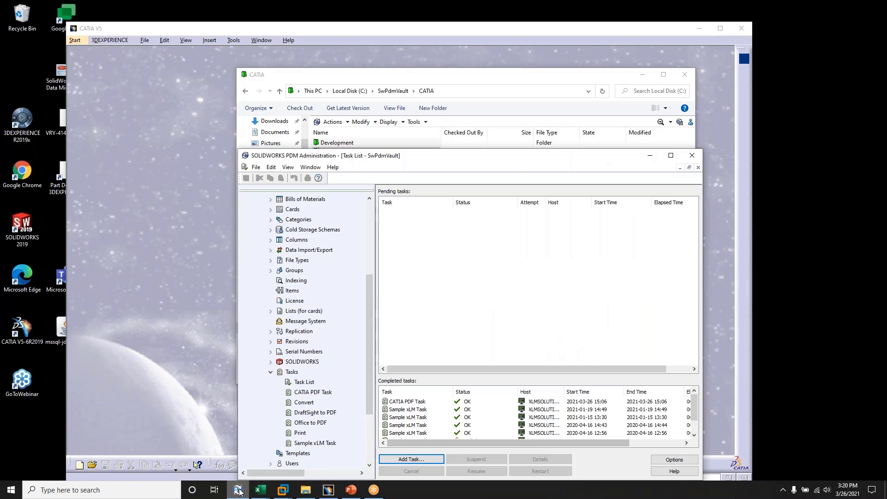
{"action": "left_click", "coordinate": [290, 372]}
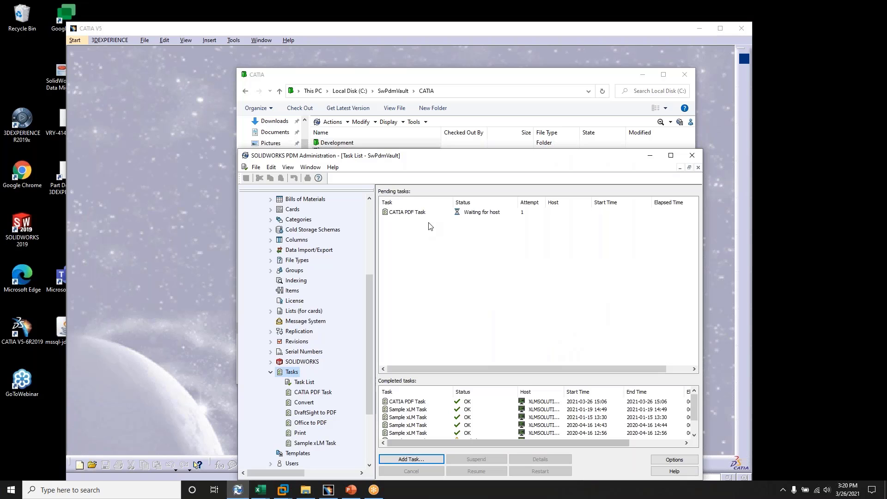
{"action": "left_click", "coordinate": [416, 213]}
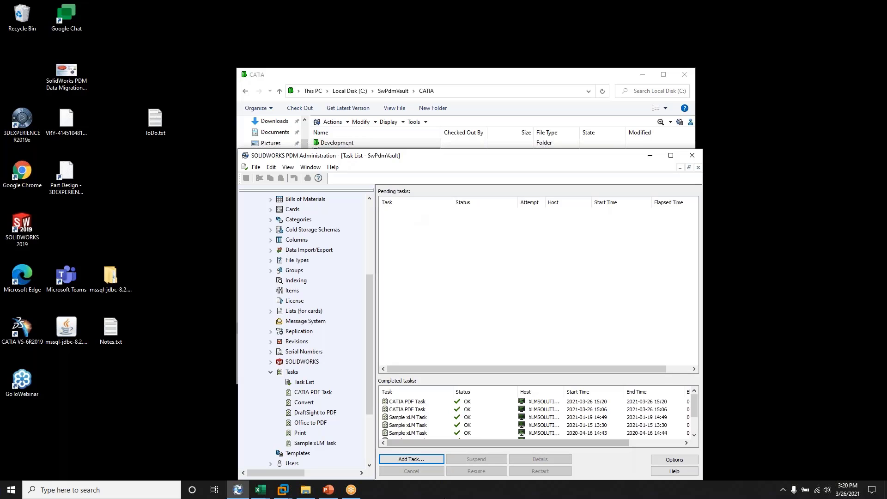
{"action": "left_click", "coordinate": [421, 402]}
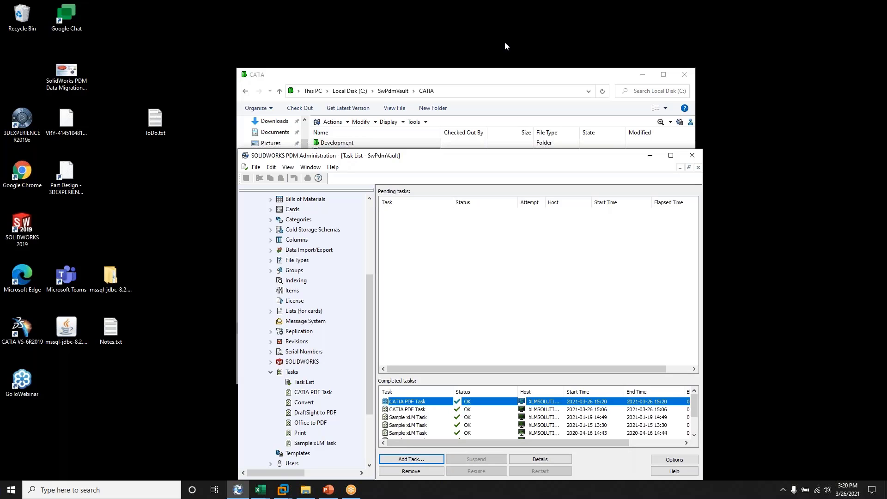
Step: Return to the vault's CATIA folder, open Part 15628-B42.pdf in Adobe Acrobat Reader and examine its title block at 75% zoom
{"action": "left_click", "coordinate": [503, 74]}
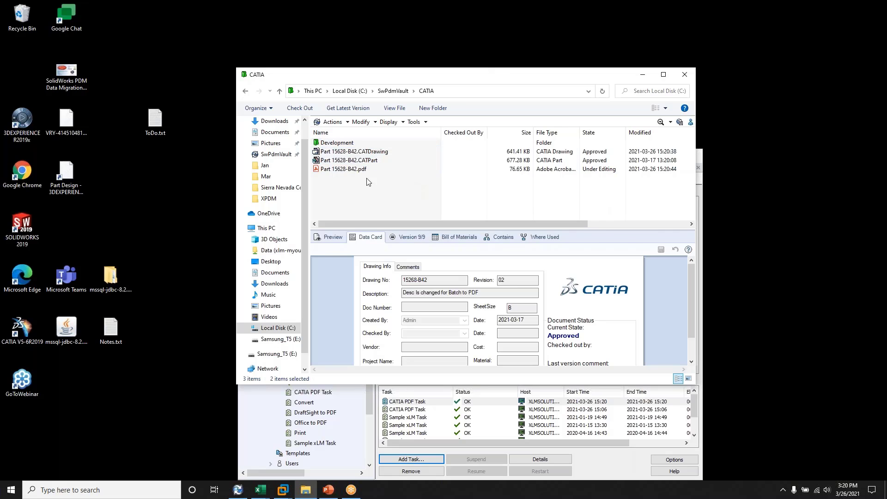
{"action": "left_click", "coordinate": [343, 170]}
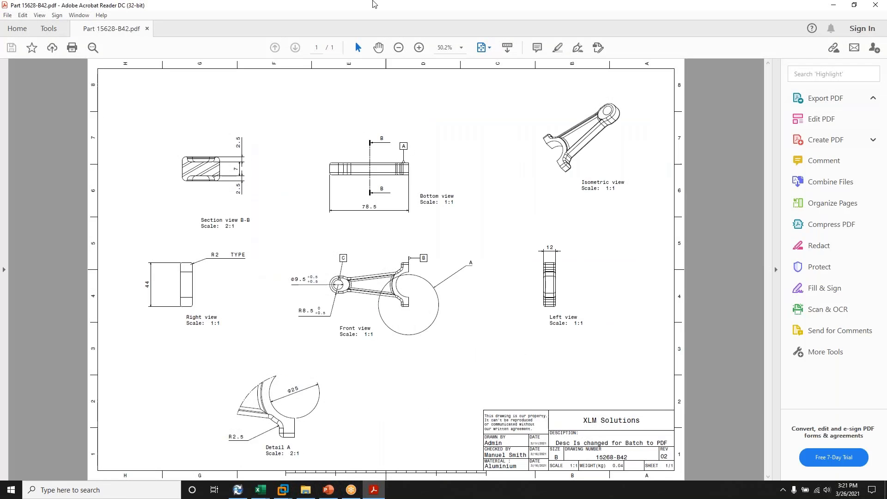
{"action": "left_click", "coordinate": [417, 48]}
{"action": "left_click", "coordinate": [418, 50]}
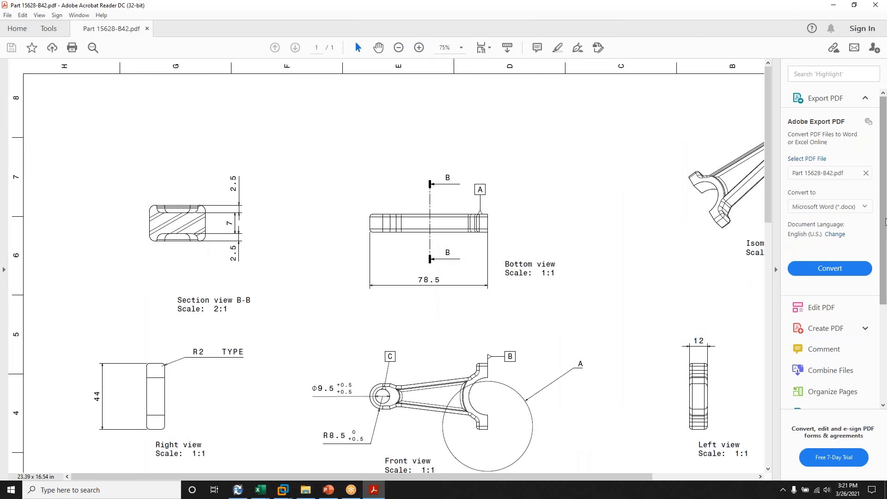
{"action": "left_click_drag", "start_coordinate": [769, 200], "coordinate": [770, 446]}
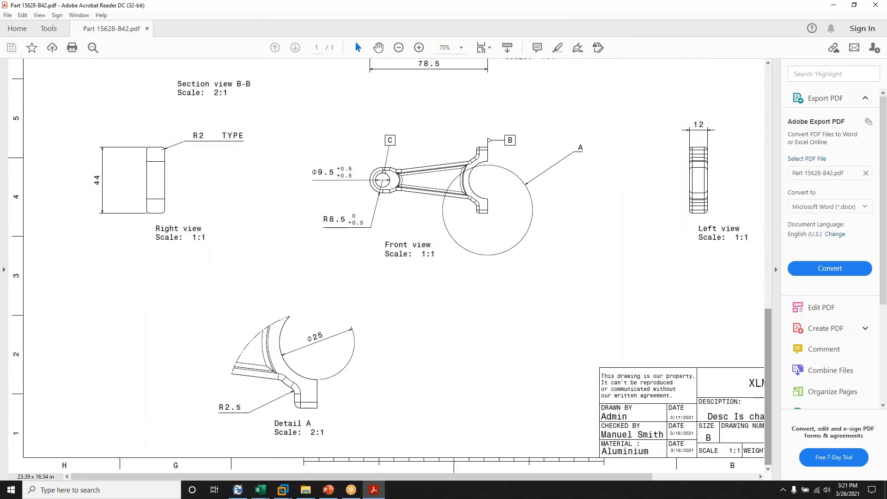
{"action": "left_click_drag", "start_coordinate": [550, 476], "coordinate": [679, 491]}
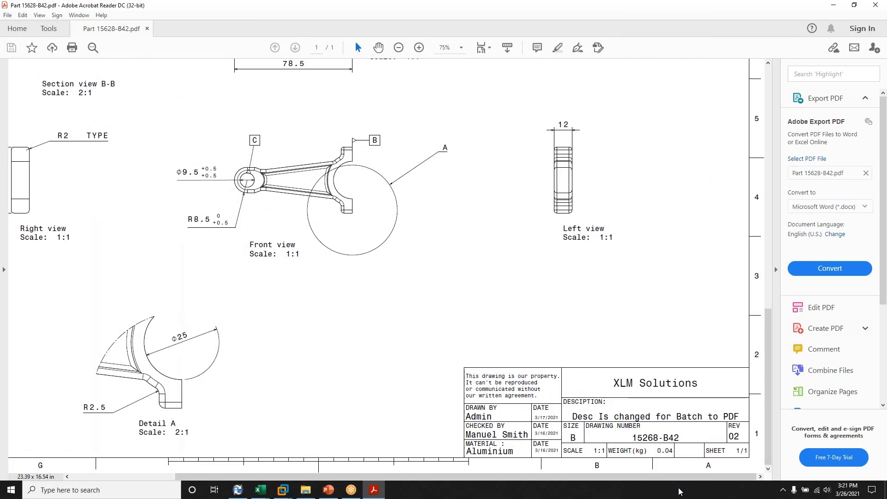